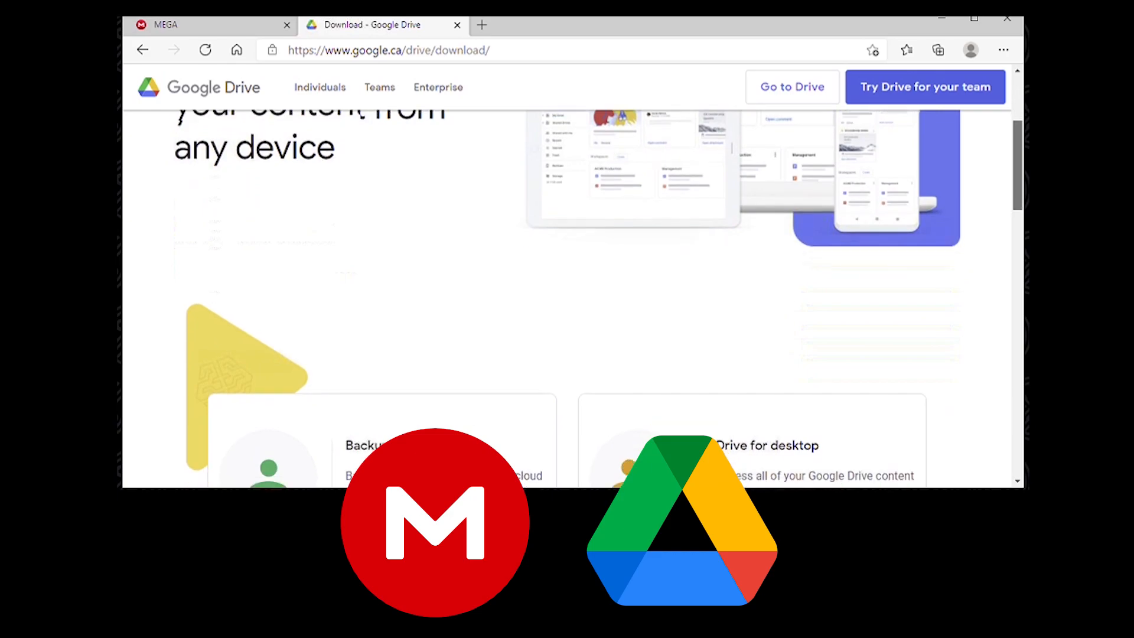
click(974, 19)
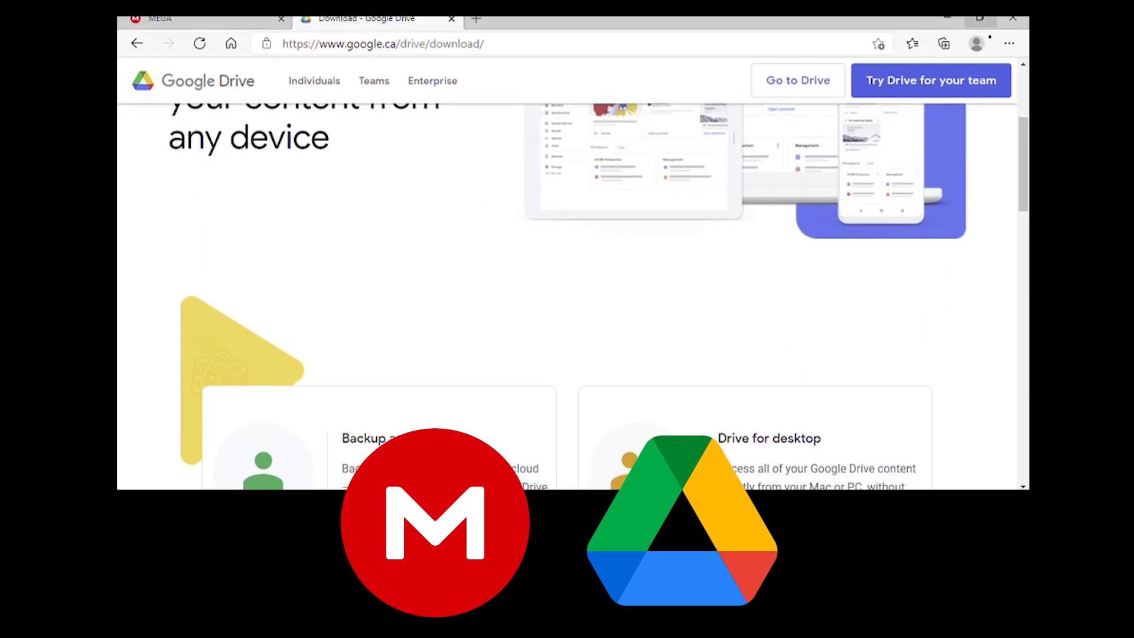
scroll(354, 134, down, 1)
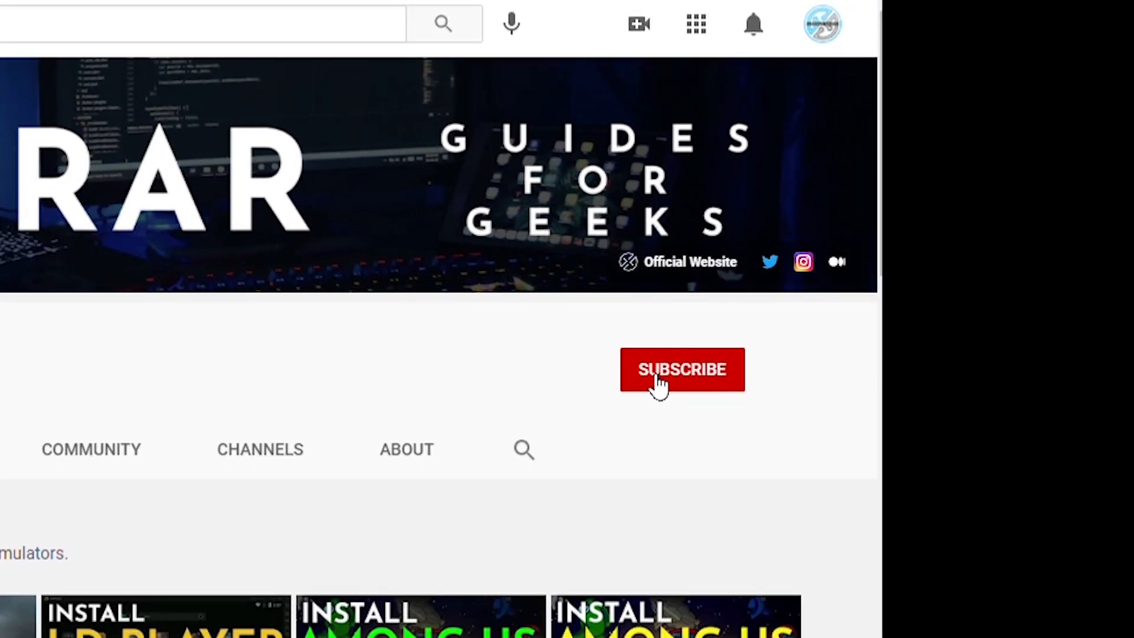
- Subscribe to the GEEKrar YouTube channel and choose its notification setting
click(657, 378)
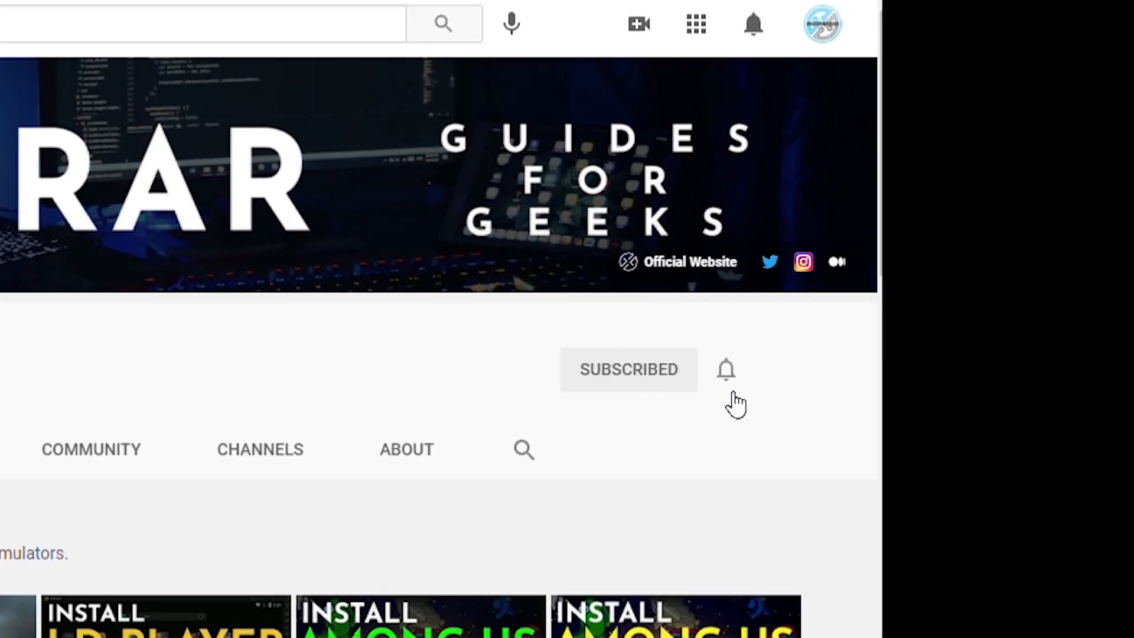
click(727, 372)
click(668, 448)
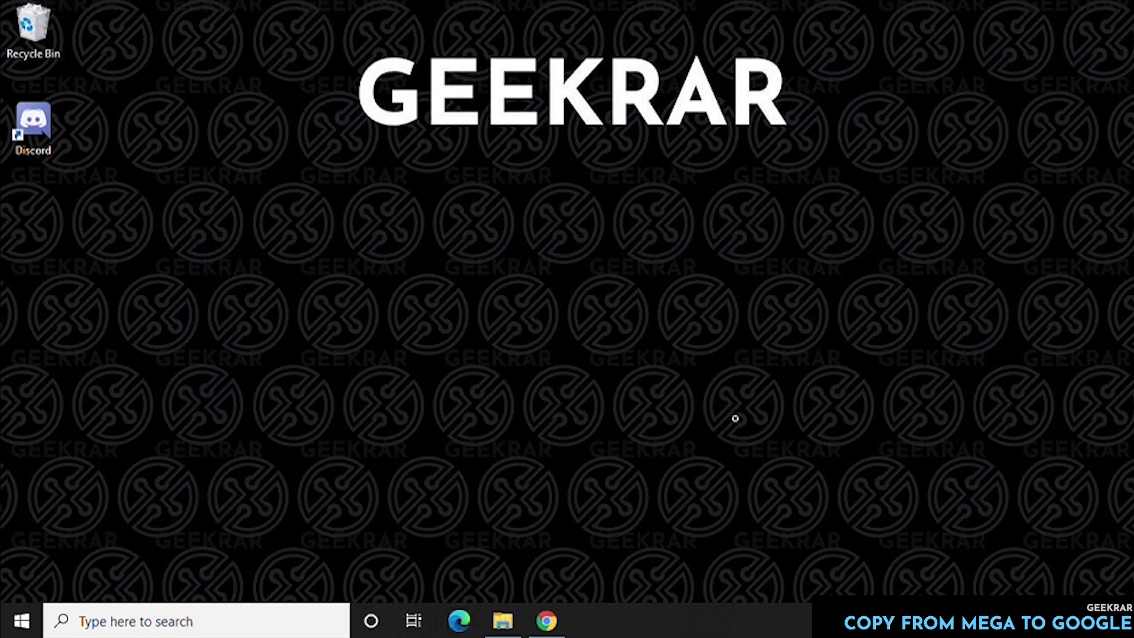
- Switch to Chrome and start signing in to Google from the Transfer_Files_From_MEGA_to_Google_Drive_.ipynb notebook
click(558, 628)
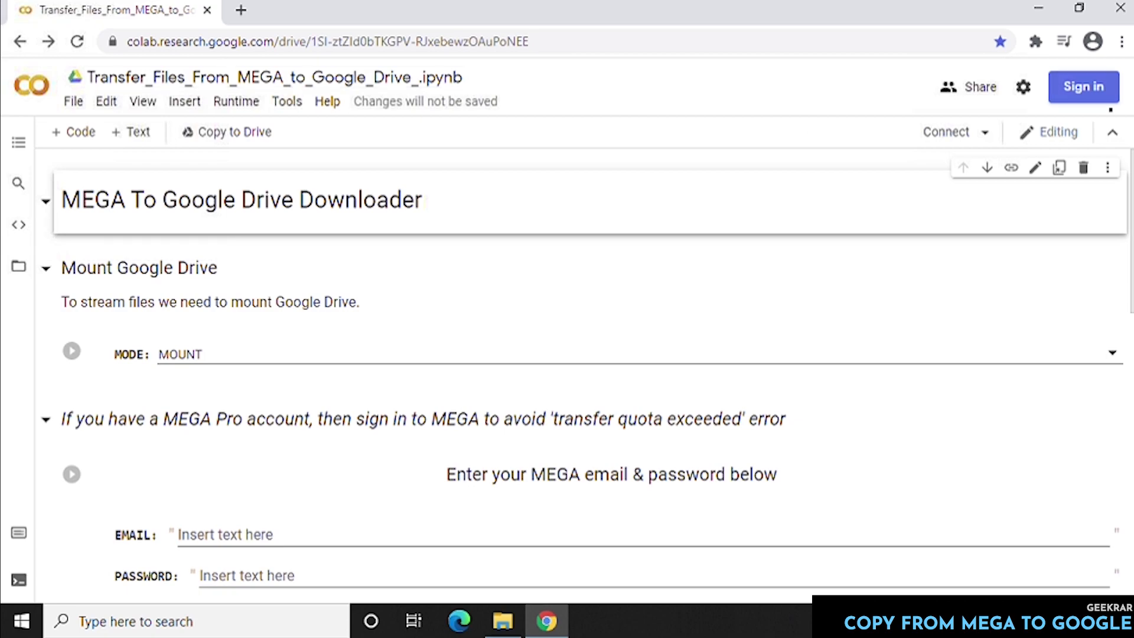
click(1107, 107)
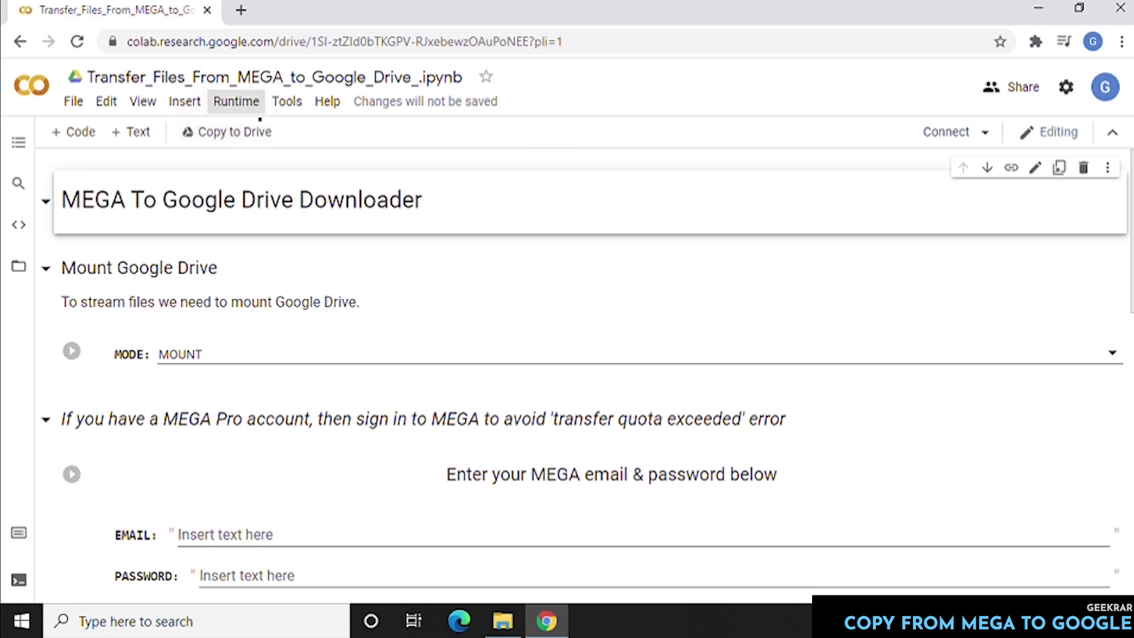
- Set the notebook's runtime hardware accelerator to GPU and save the notebook settings
click(257, 118)
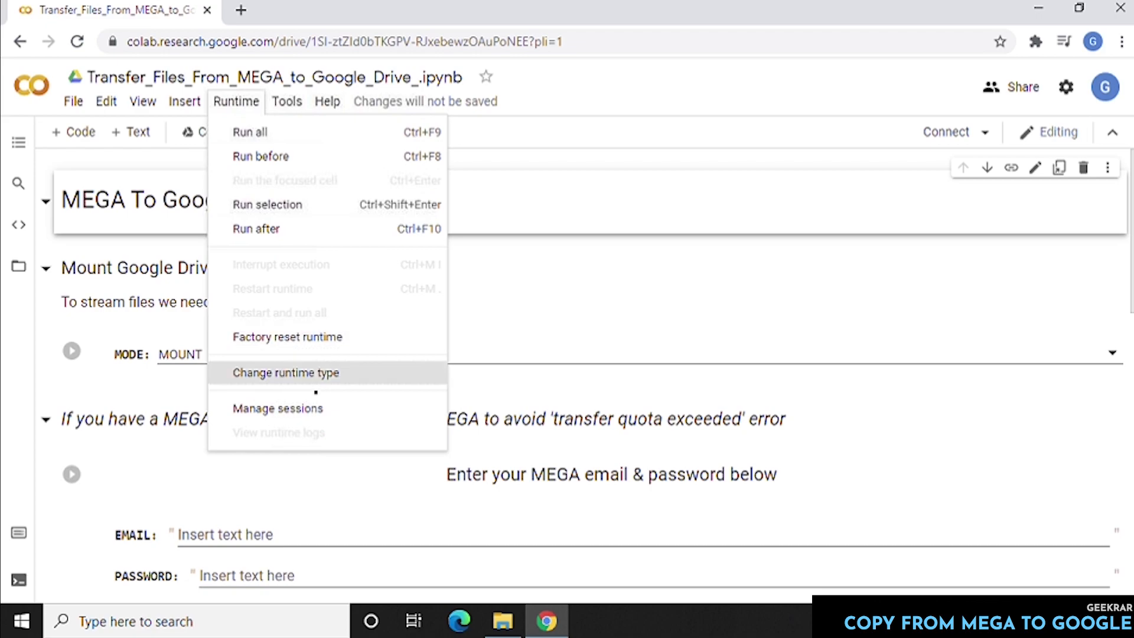
click(374, 387)
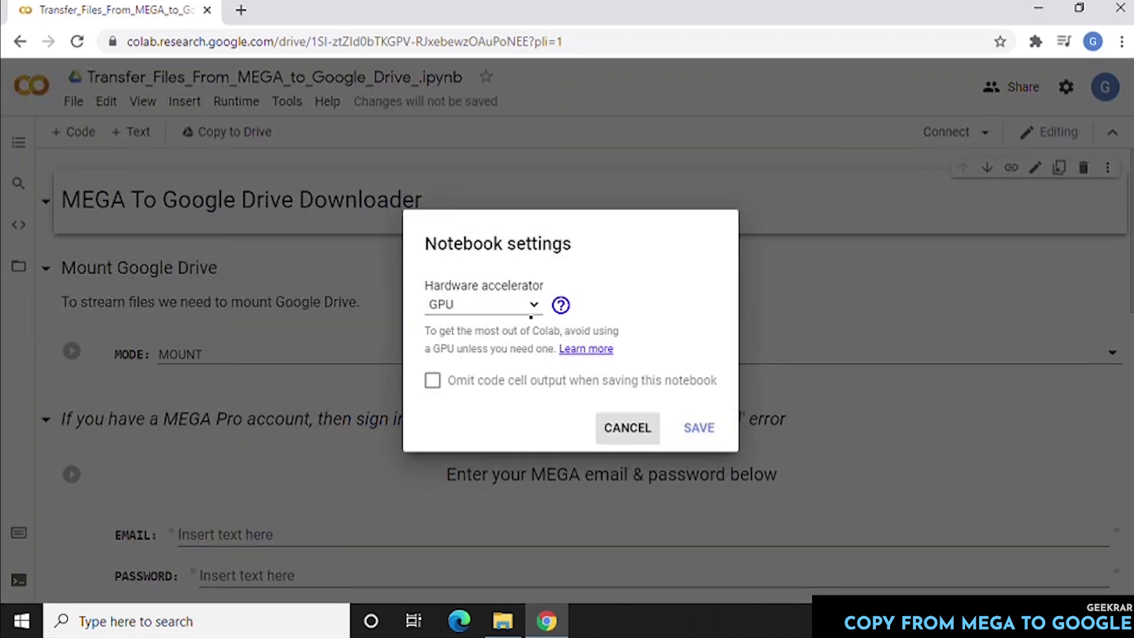
click(531, 316)
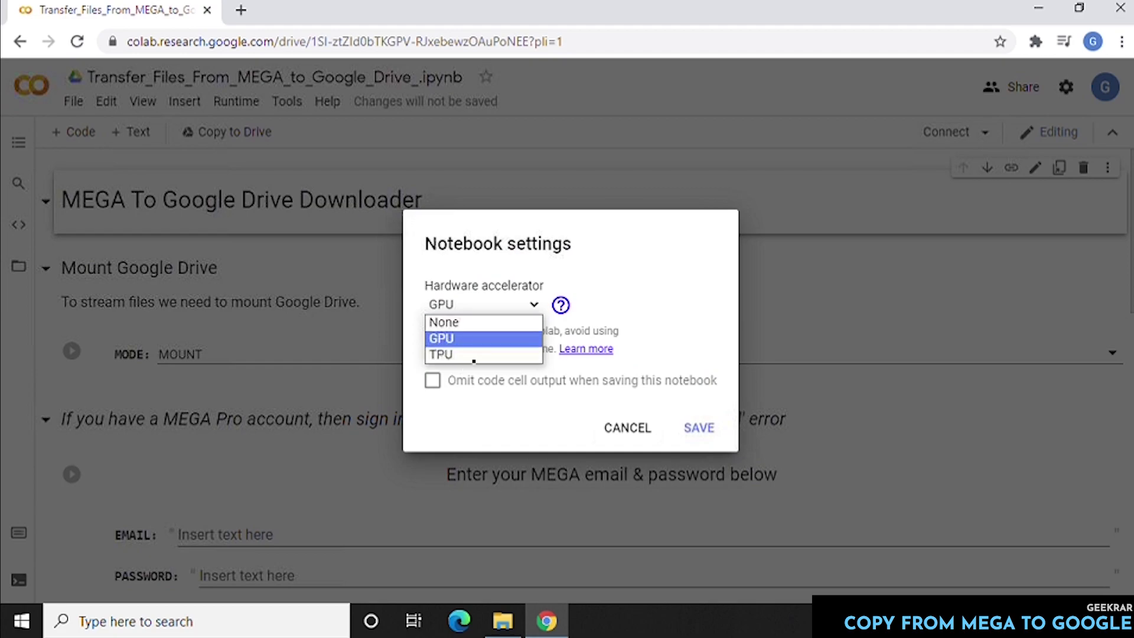
click(469, 342)
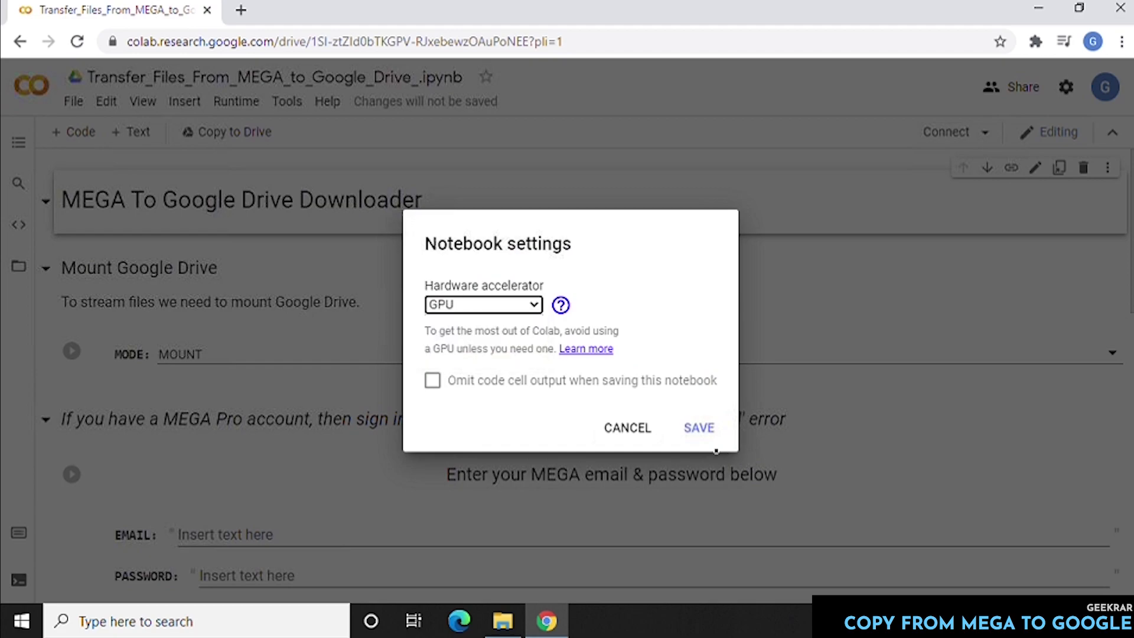
click(715, 448)
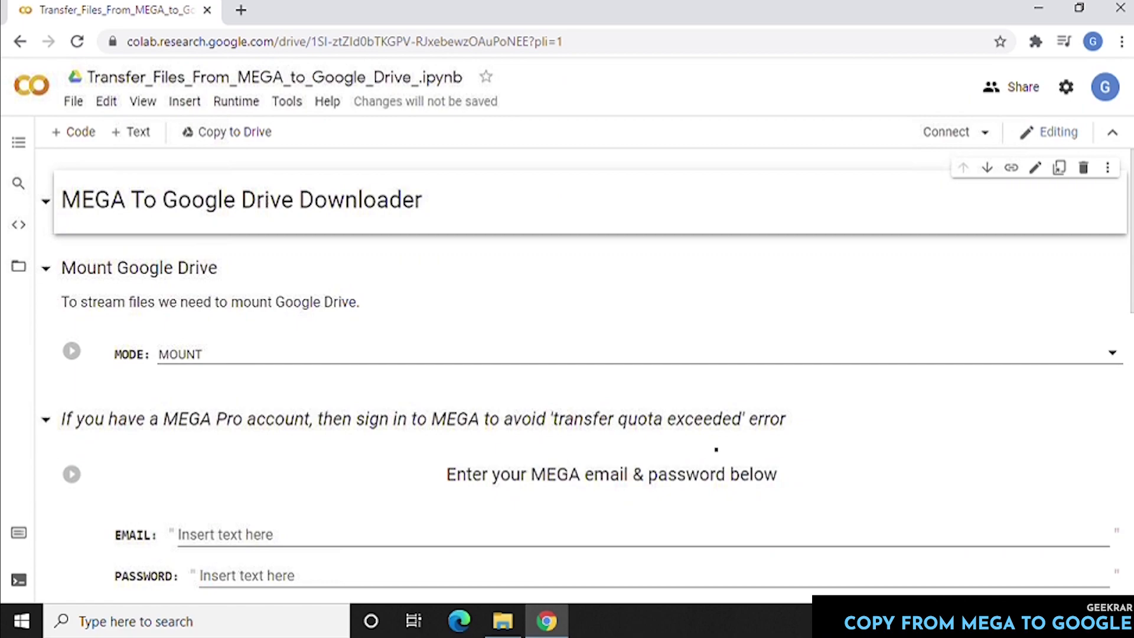
- Connect the notebook to a runtime and run the Mount Google Drive cell in MOUNT mode, accepting the authorship warning
click(964, 144)
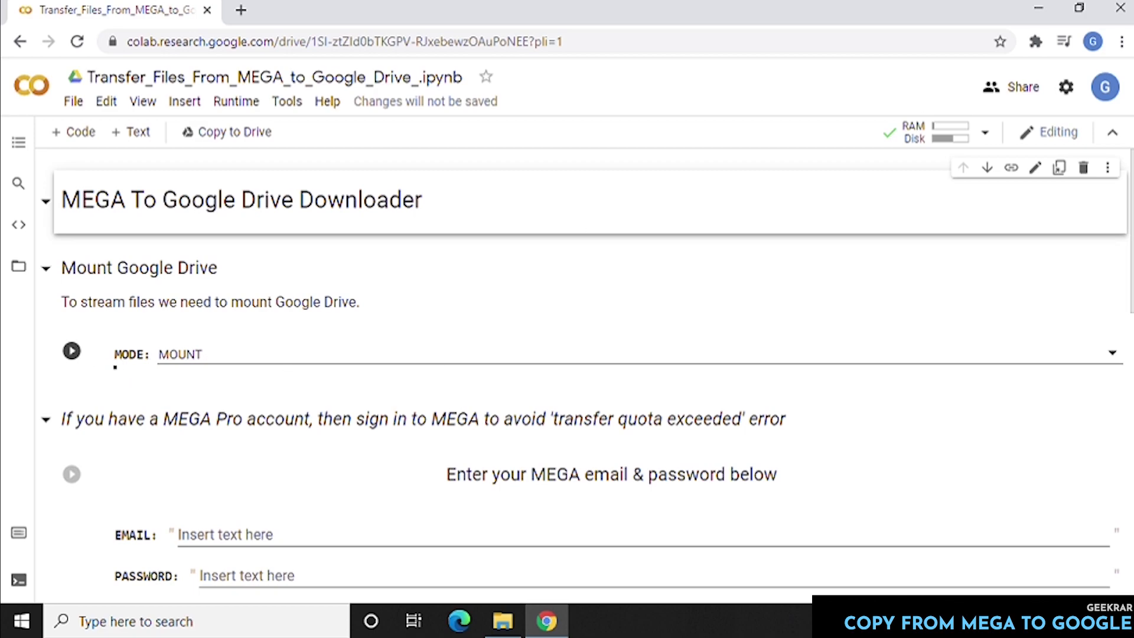
click(72, 351)
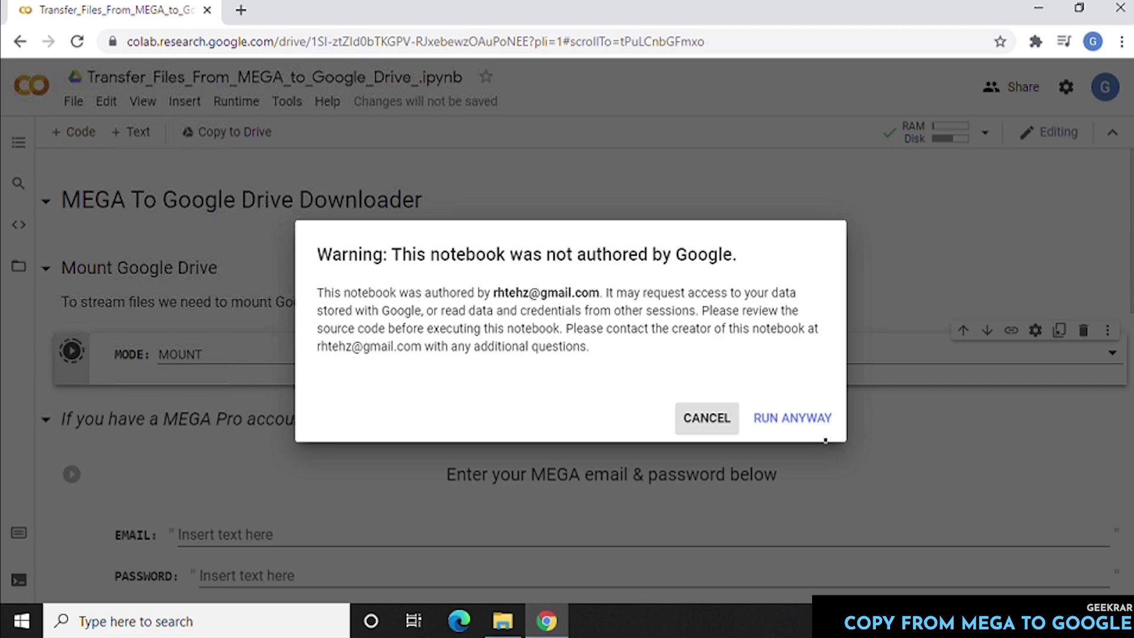
click(819, 420)
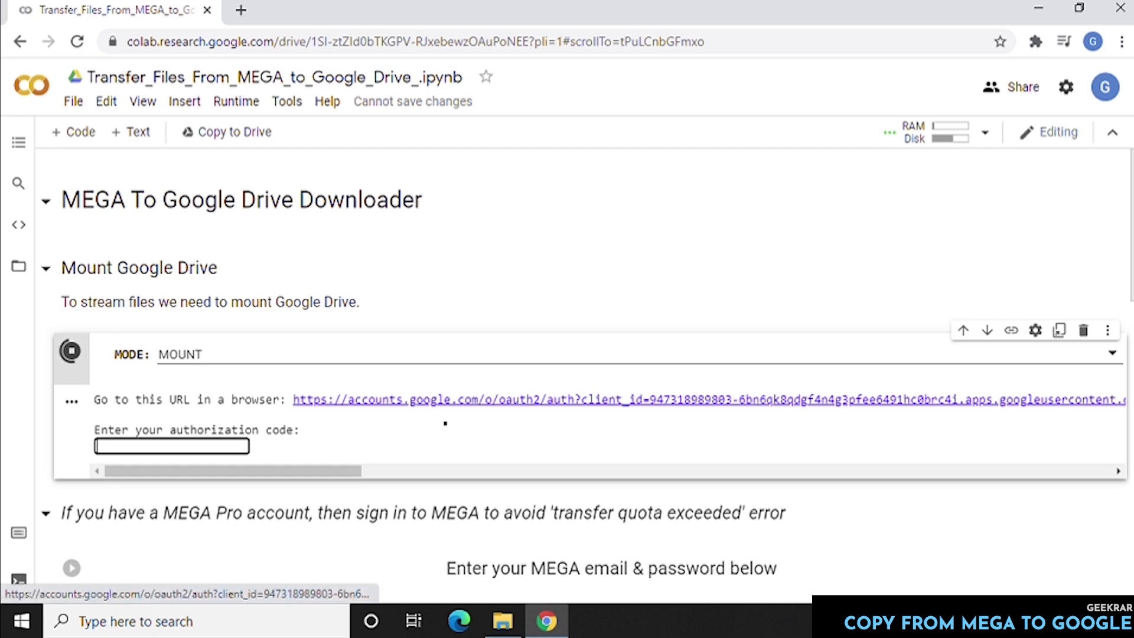
- Open the authorization link, allow Google Drive for desktop access with the listed account, and copy the authorization code
click(443, 401)
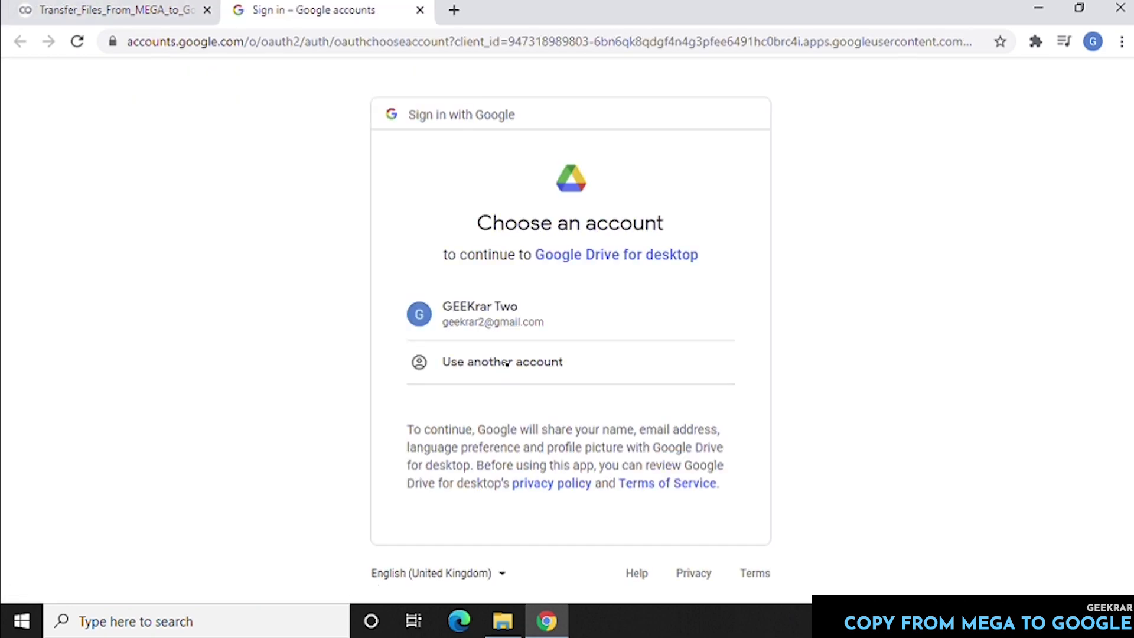
click(518, 334)
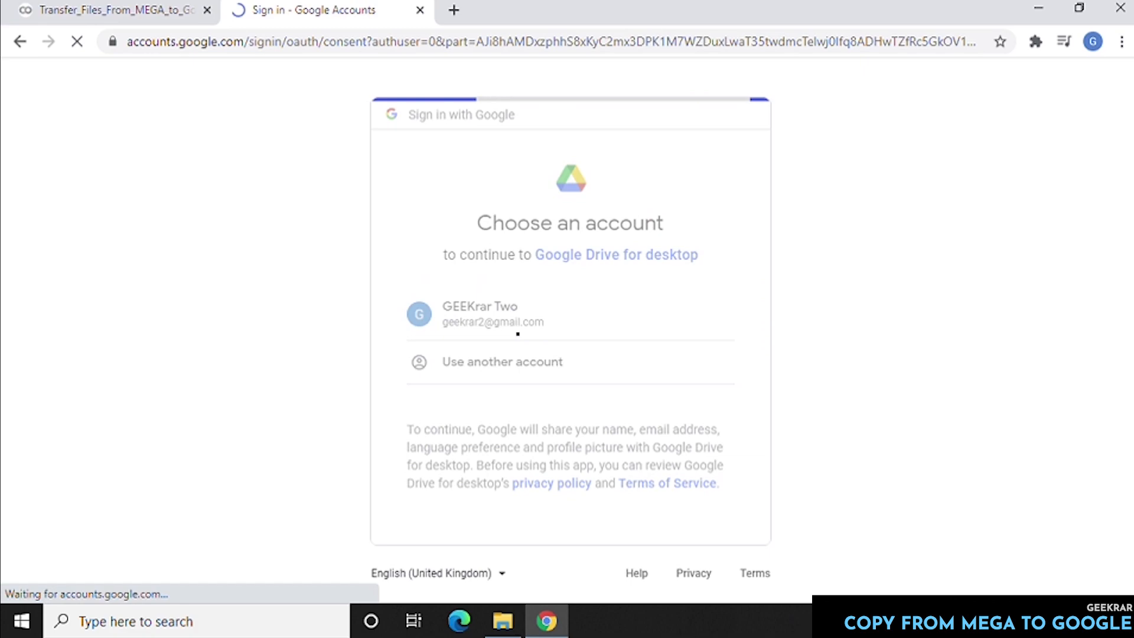
scroll(518, 334, down, 8)
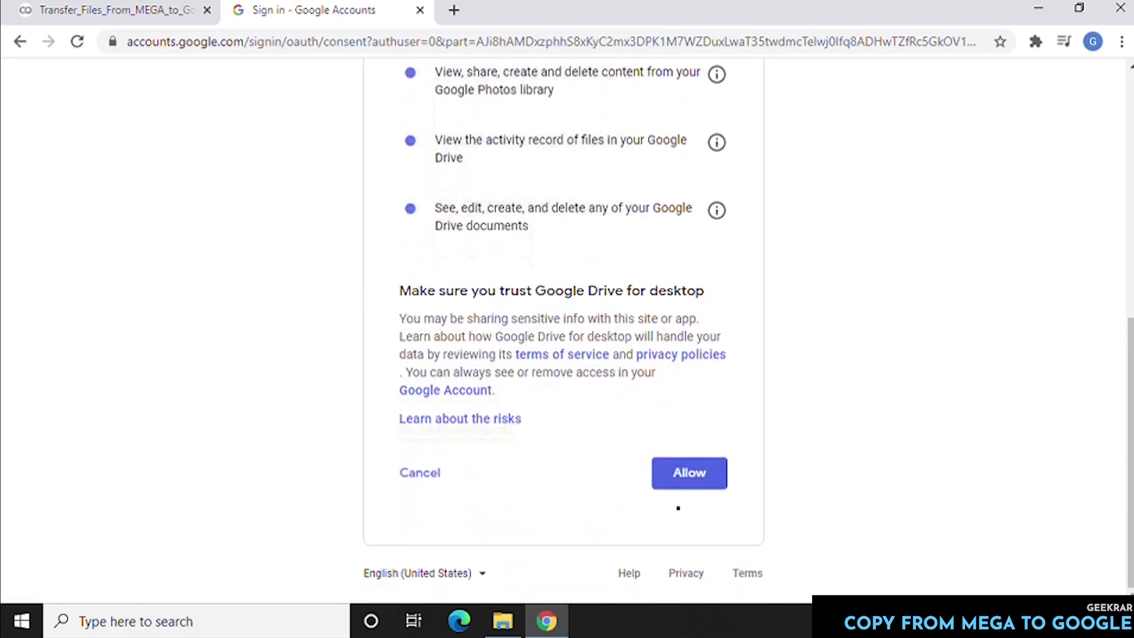
click(710, 486)
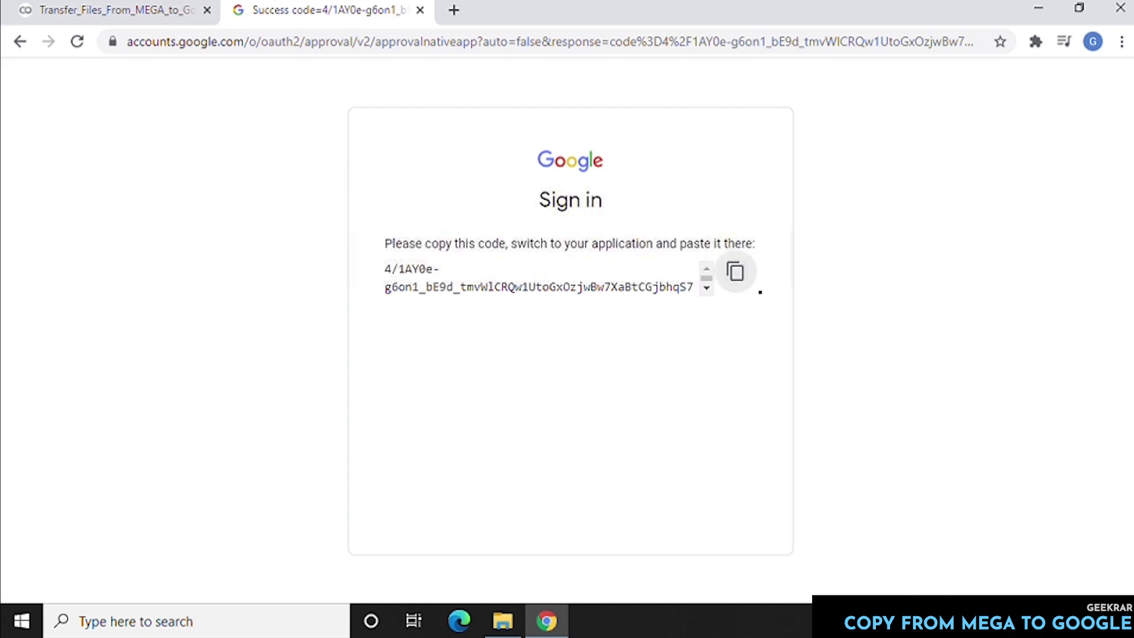
click(742, 278)
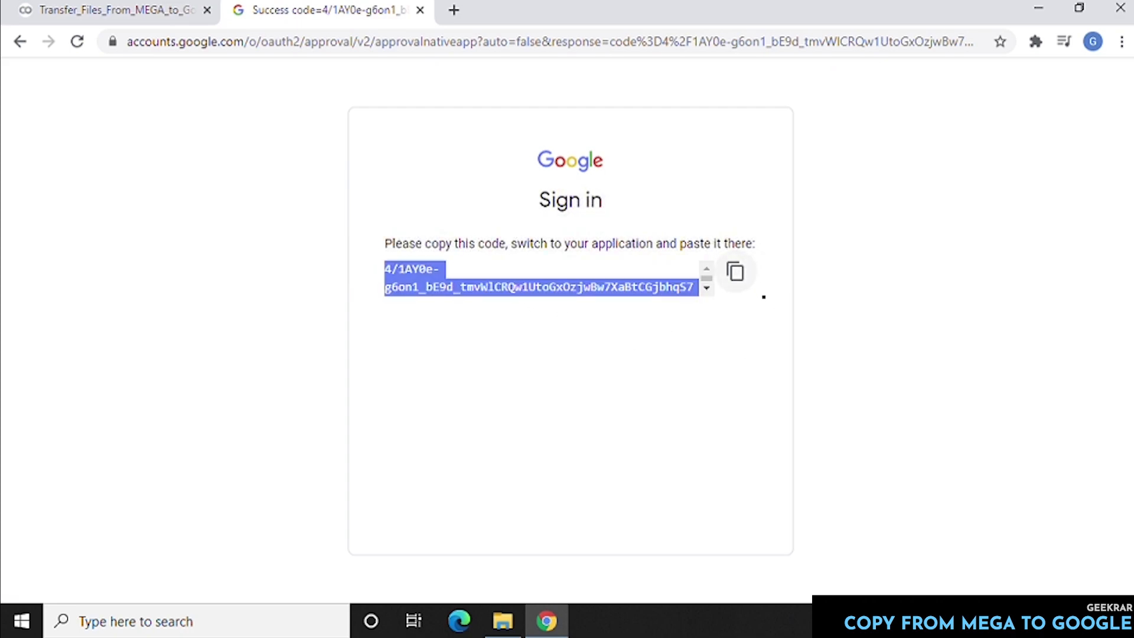
- Paste the authorization code into the notebook's mount cell and submit it to mount Google Drive
click(113, 10)
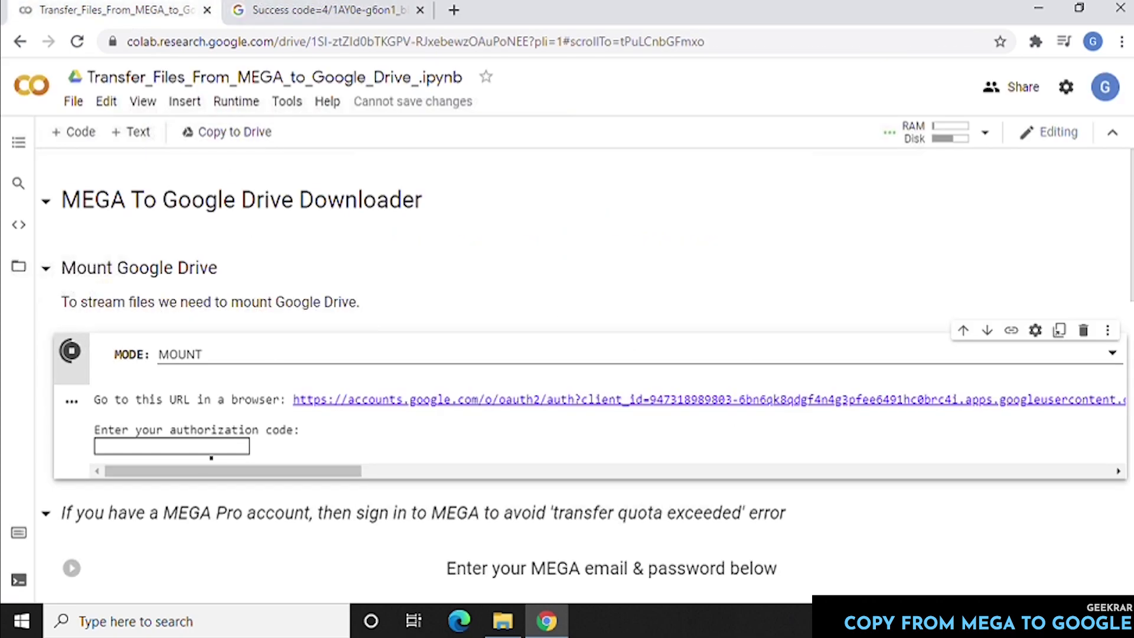
click(219, 450)
right_click(219, 450)
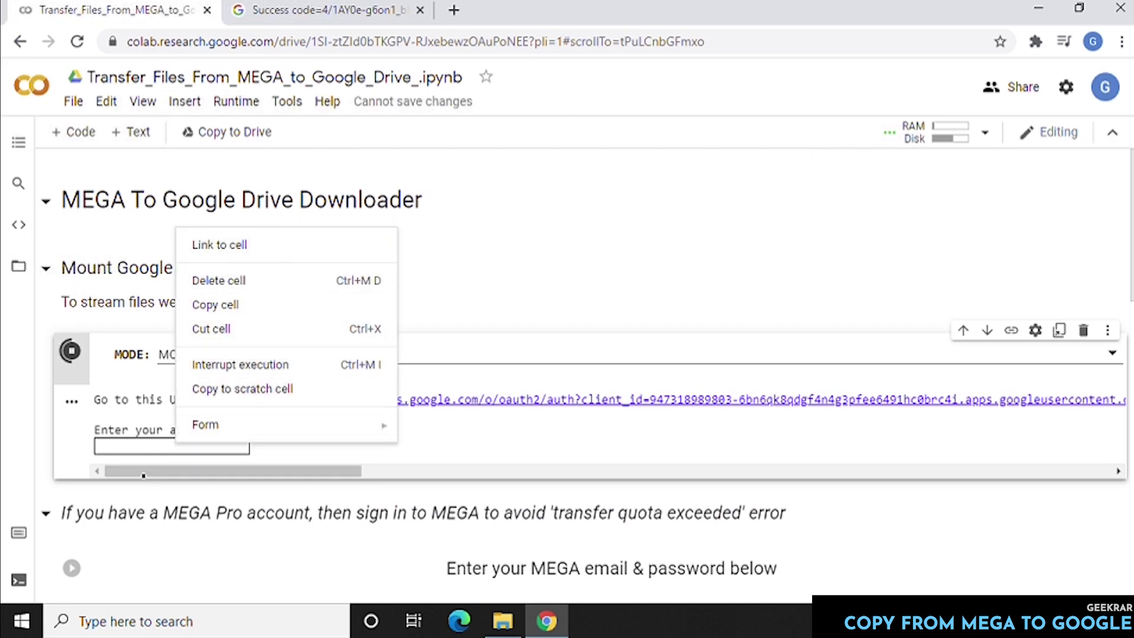
click(143, 470)
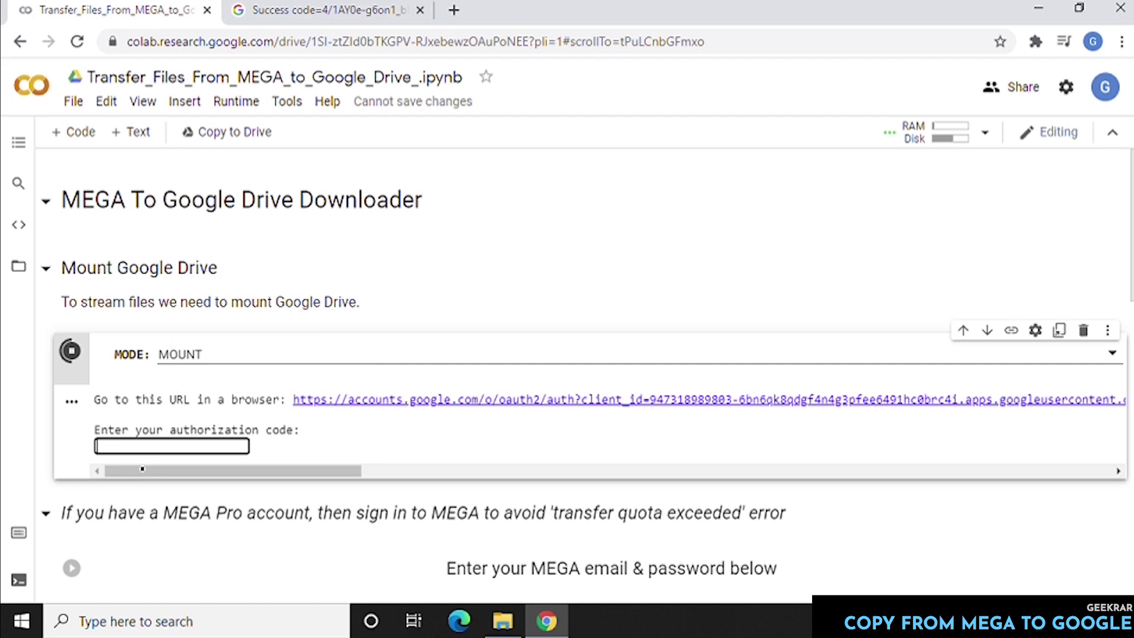
key(ctrl+v)
key(Return)
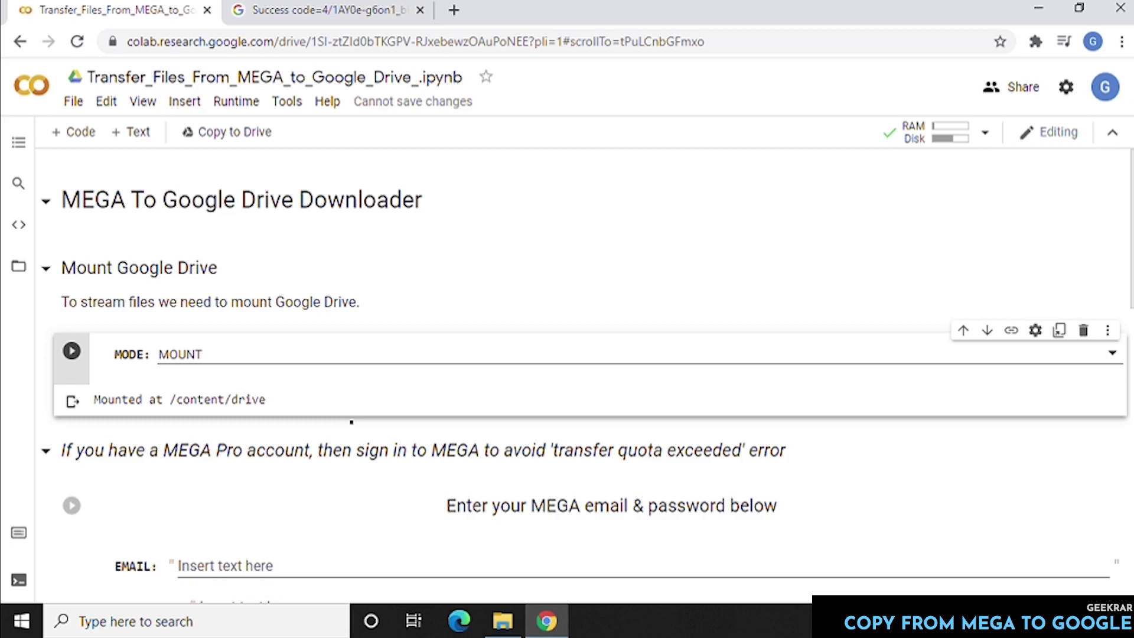
- Examine the notebook's MEGA Pro sign-in fields and the link and location fields of the MEGA-to-Google Drive transfer cell
scroll(351, 422, down, 6)
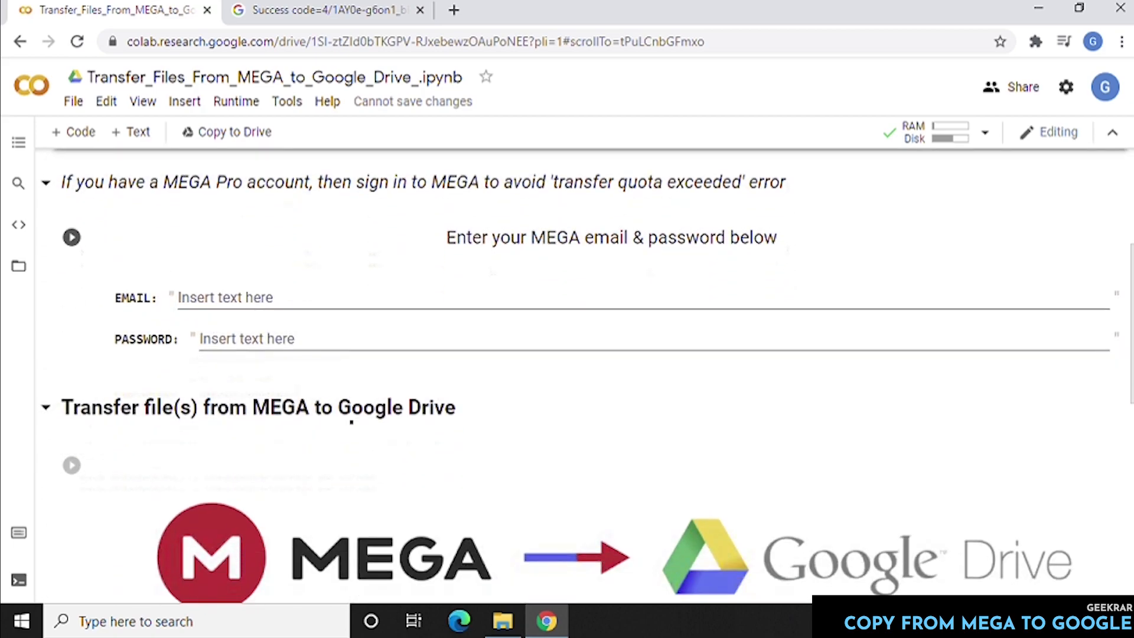
scroll(351, 421, up, 2)
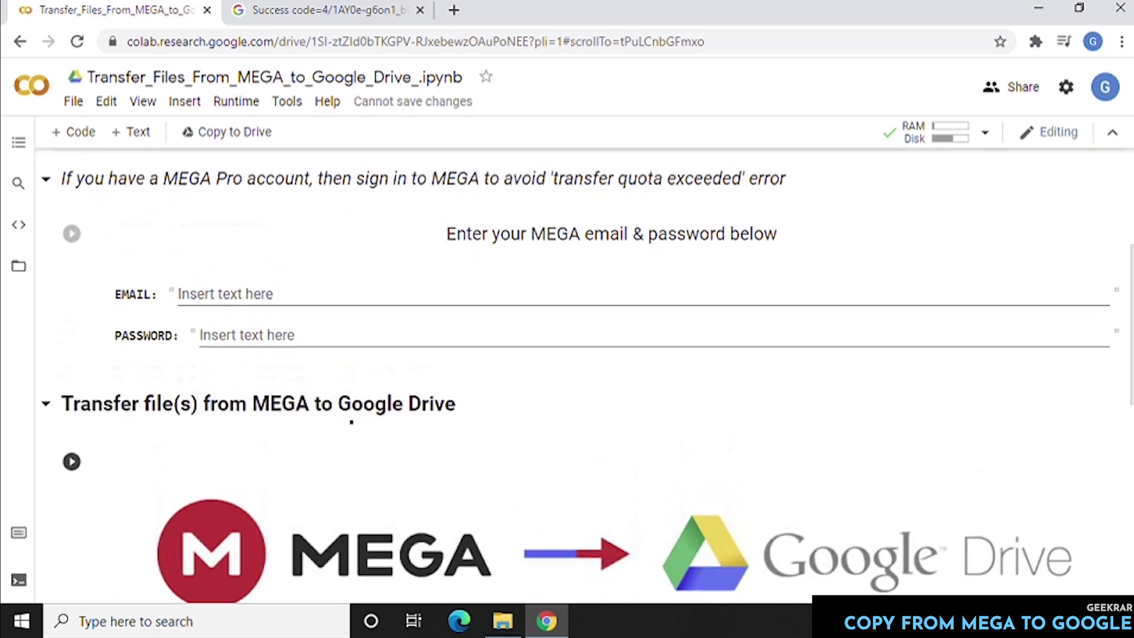
scroll(351, 422, up, 2)
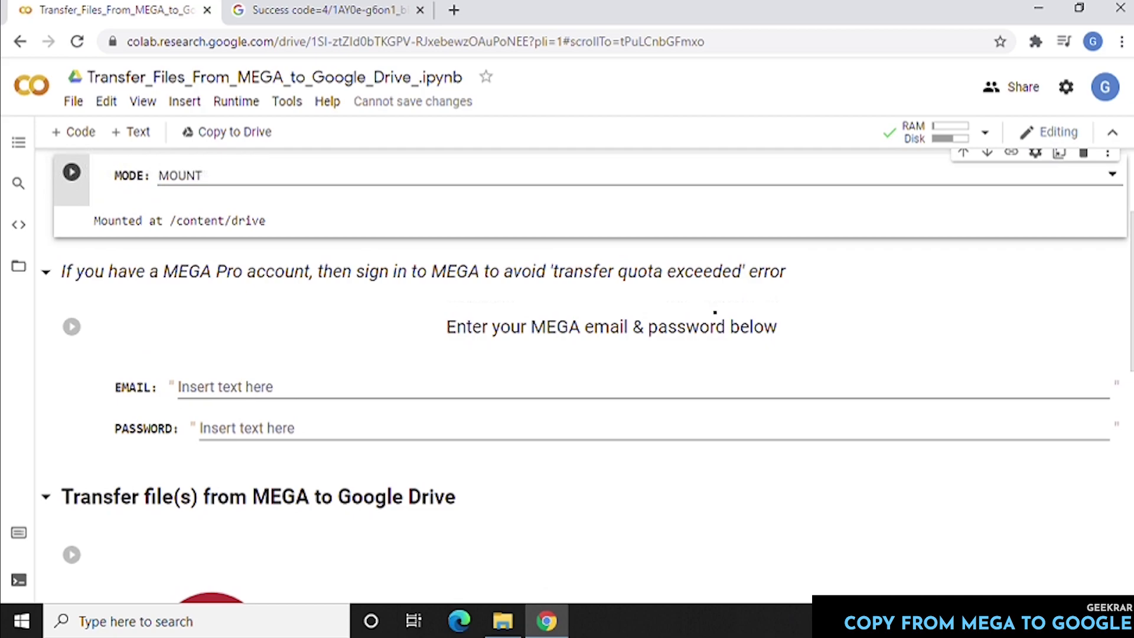
scroll(502, 443, down, 4)
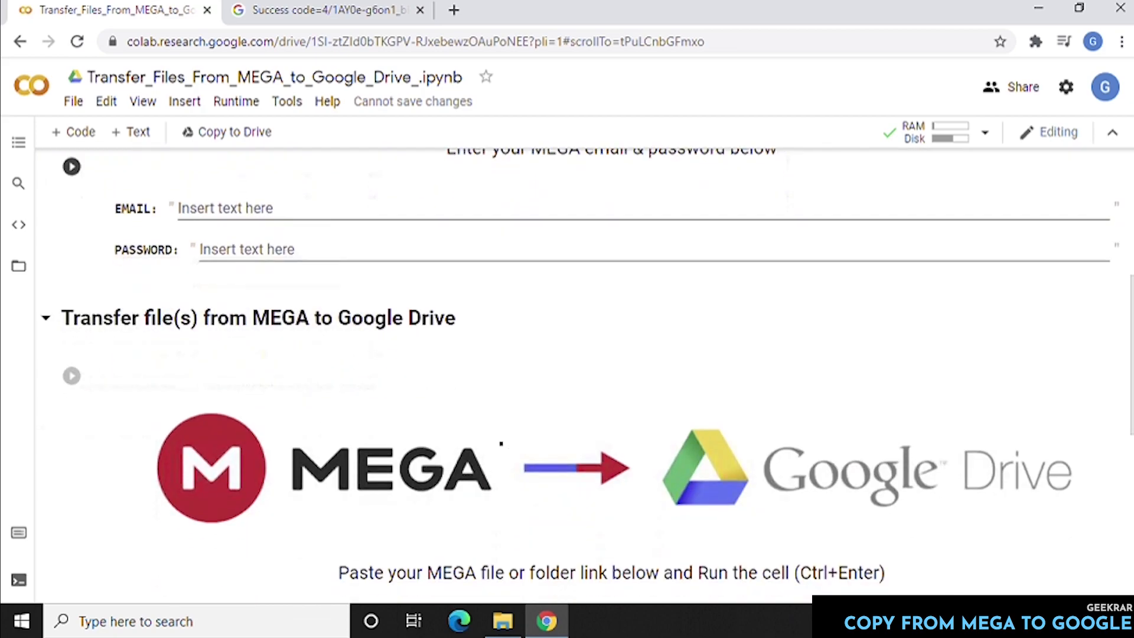
scroll(203, 383, down, 3)
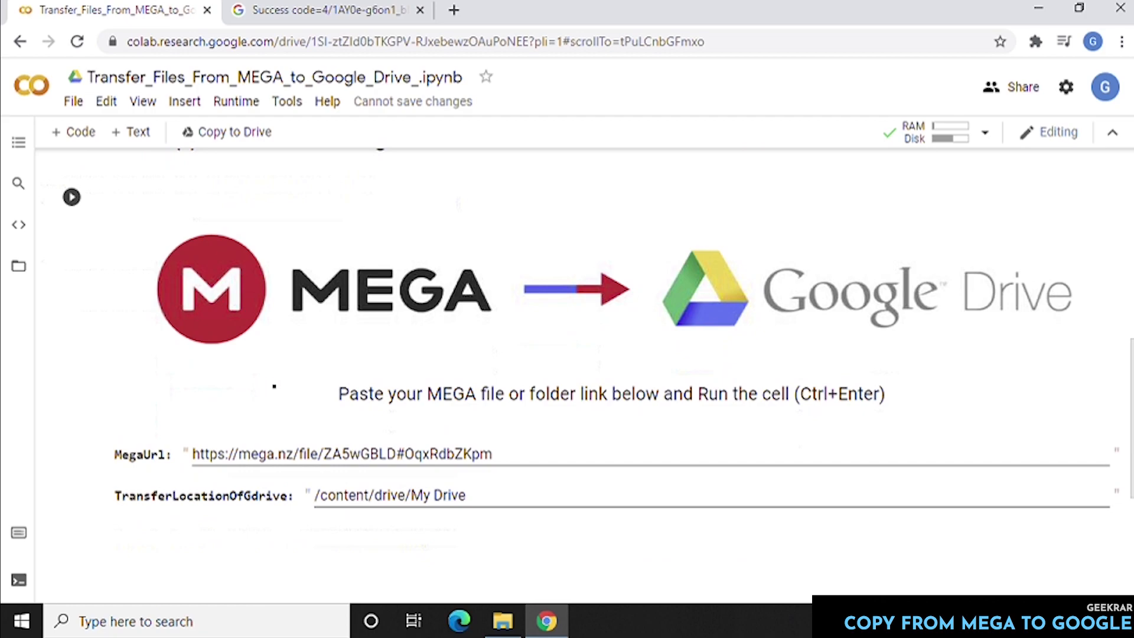
scroll(275, 386, up, 10)
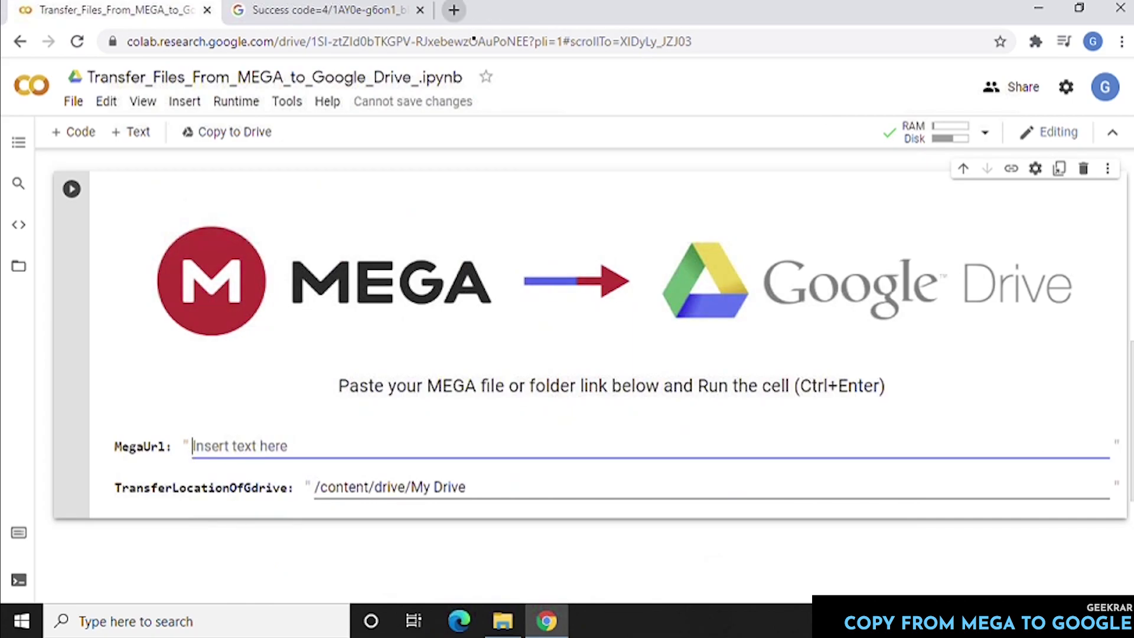
- Open the MEGA file link from the clipboard in a new browser tab and accept the site's cookies
click(454, 11)
right_click(431, 50)
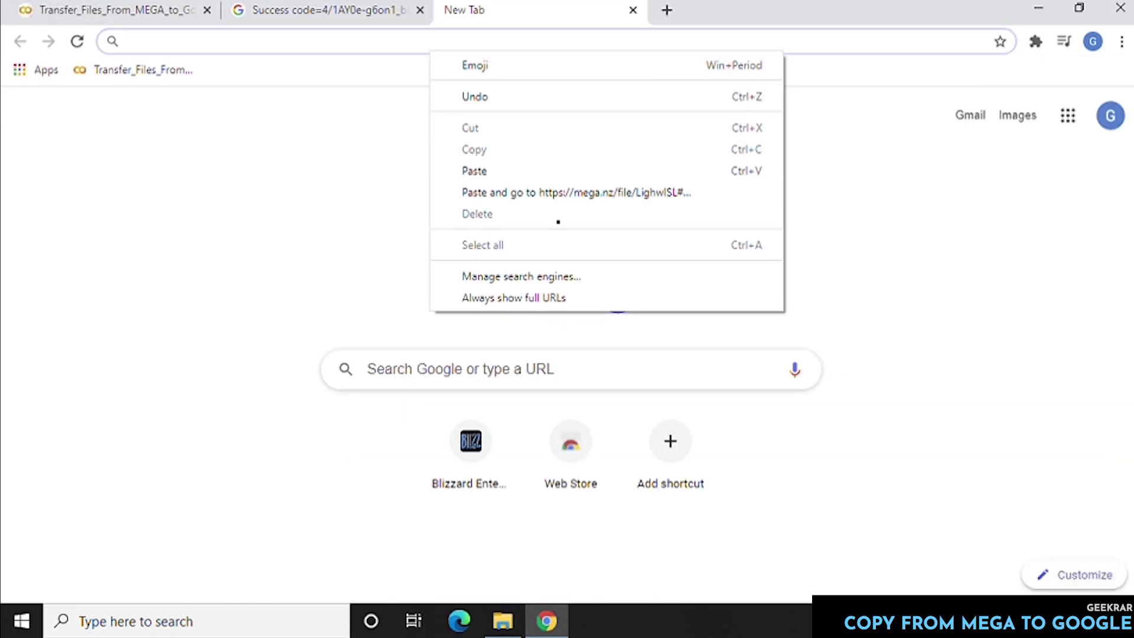
click(555, 194)
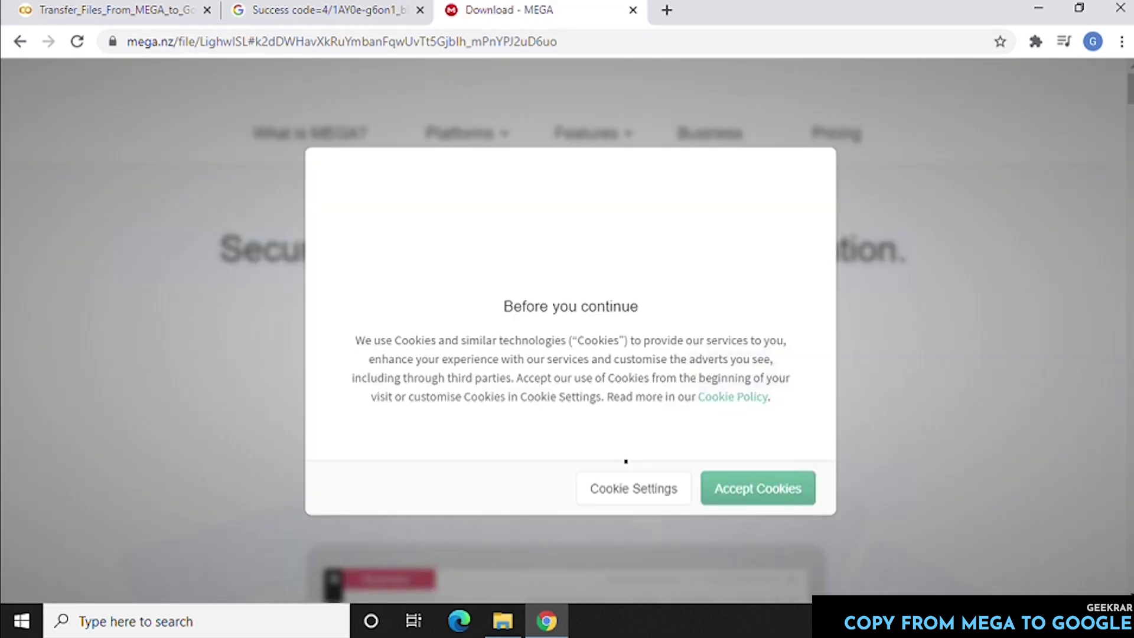
click(757, 501)
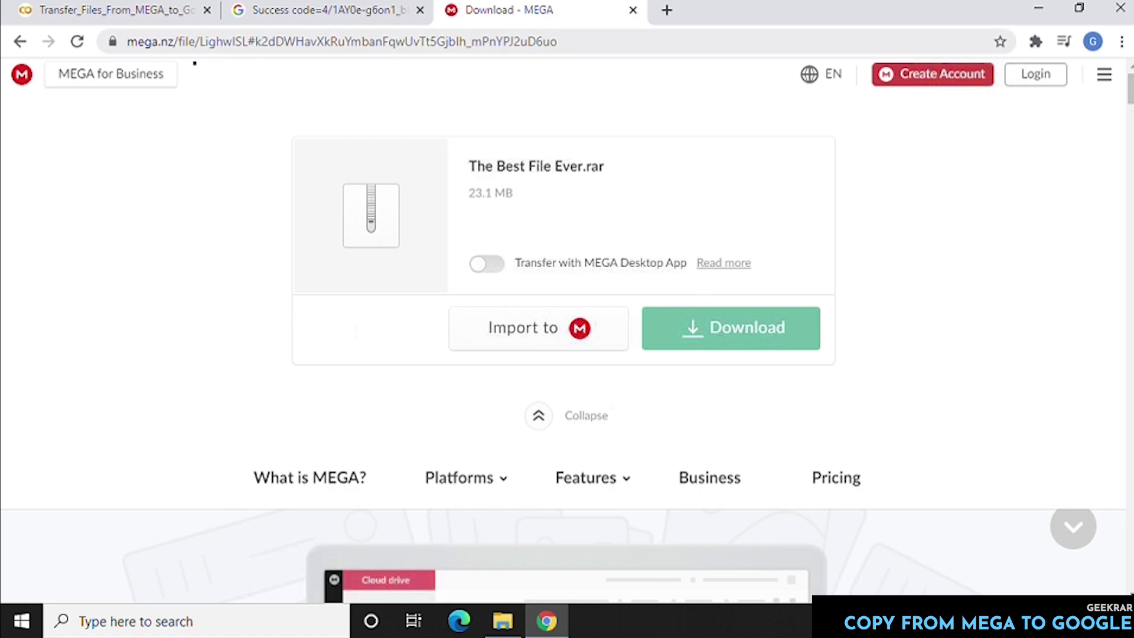
- Copy the MEGA link of The Best File Ever.rar and paste it into the transfer notebook's MegaUrl field
click(208, 41)
right_click(209, 42)
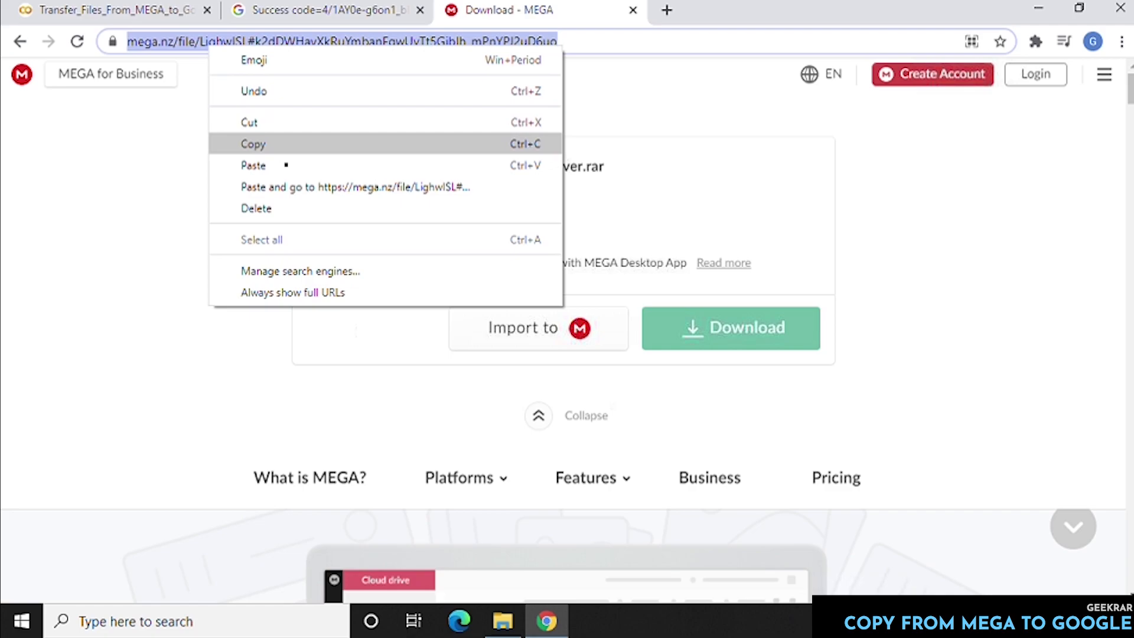
click(253, 143)
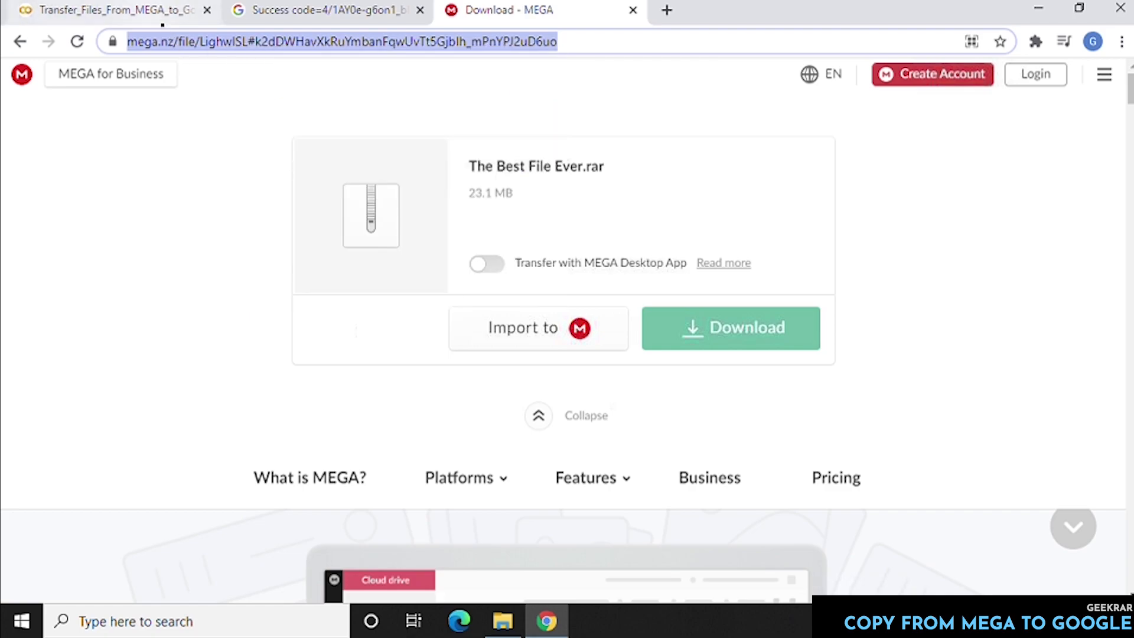
click(115, 10)
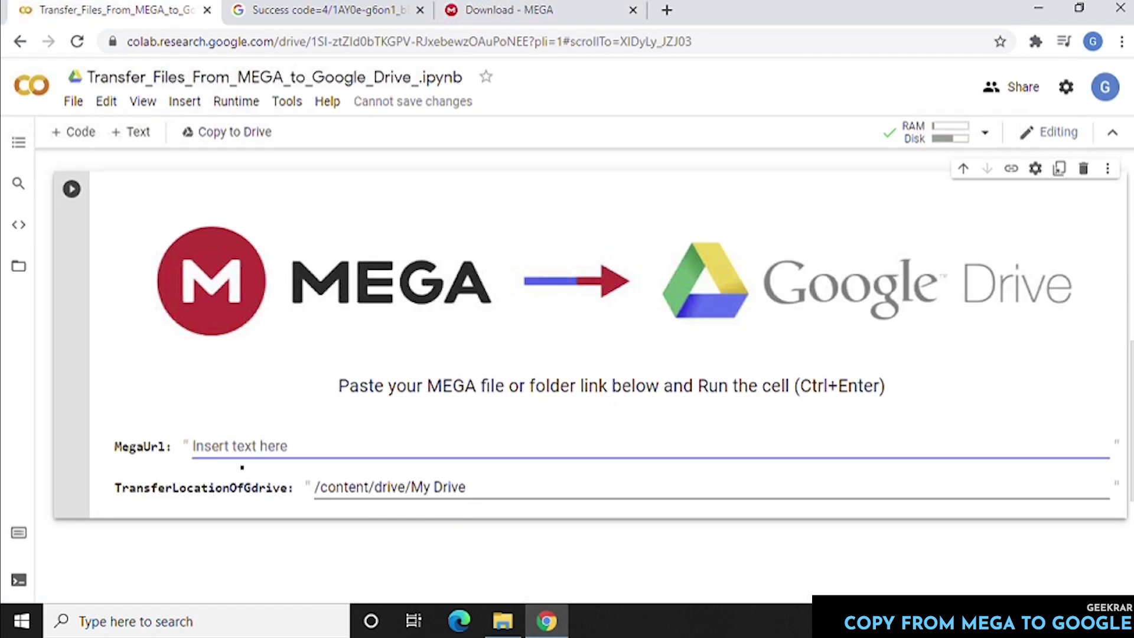
right_click(223, 447)
click(287, 331)
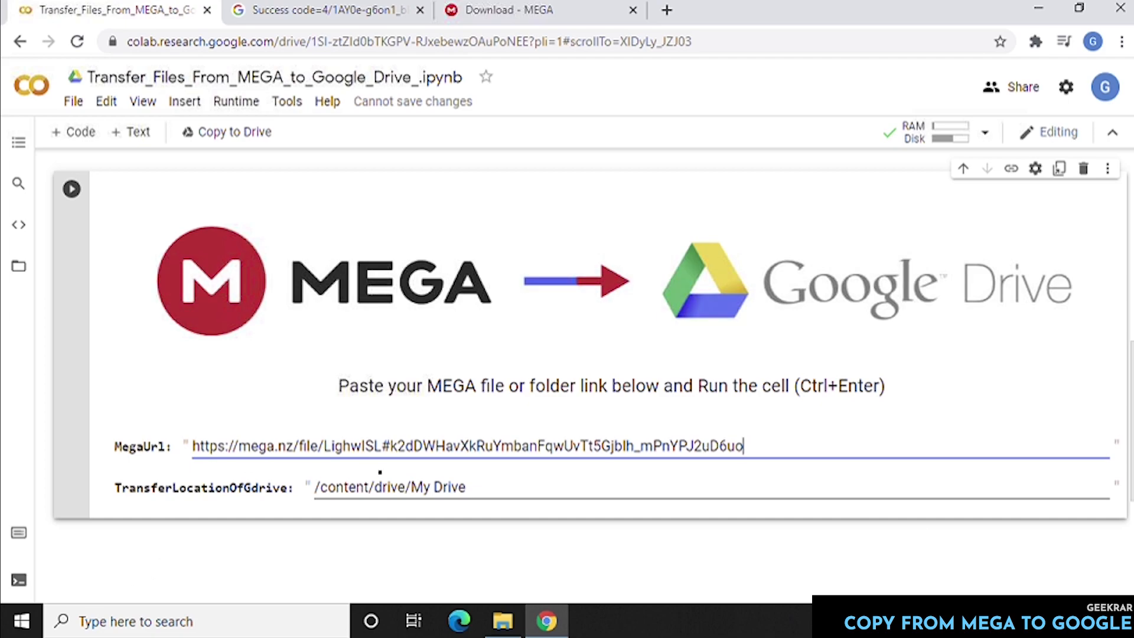
- Run the MEGA-to-Google Drive transfer cell and check its progress output through to the end
key(ctrl+Return)
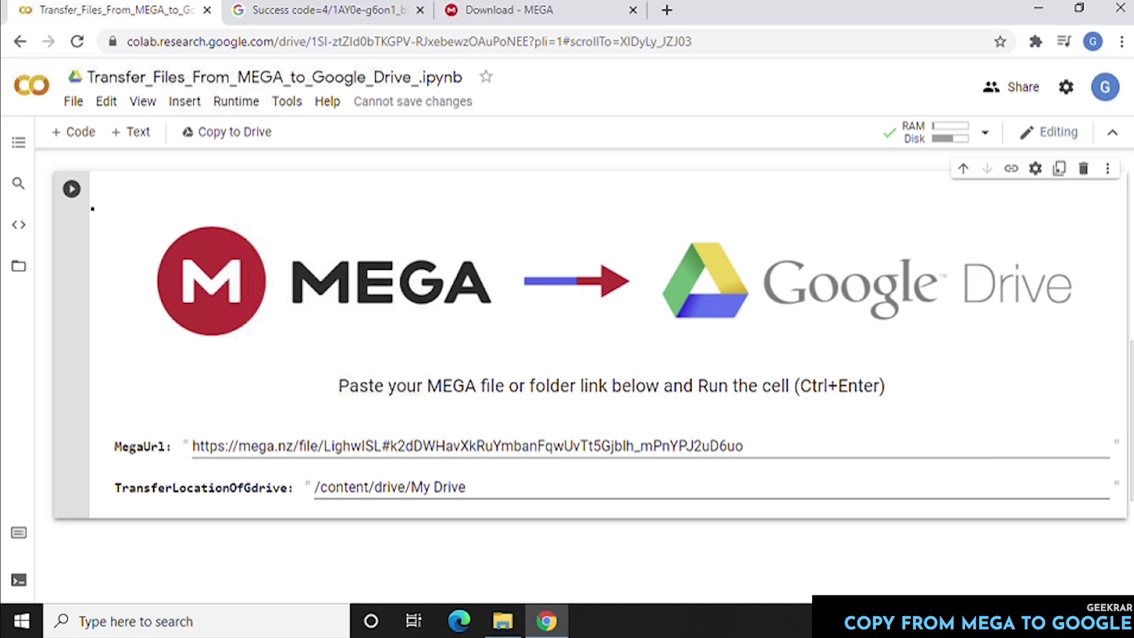
scroll(132, 420, down, 2)
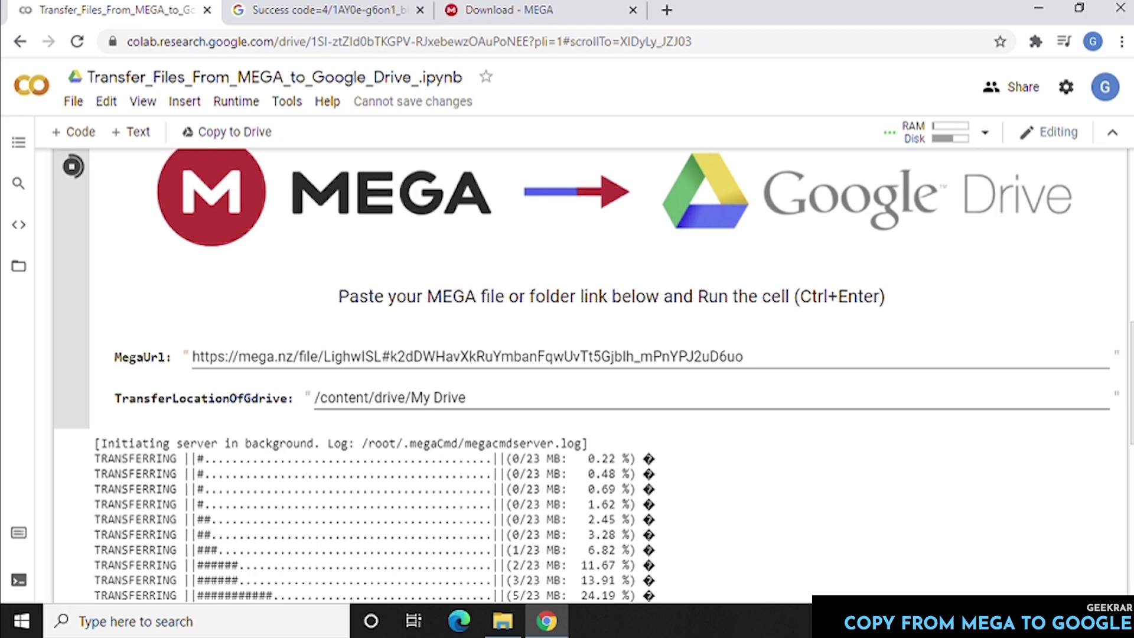
scroll(582, 376, down, 2)
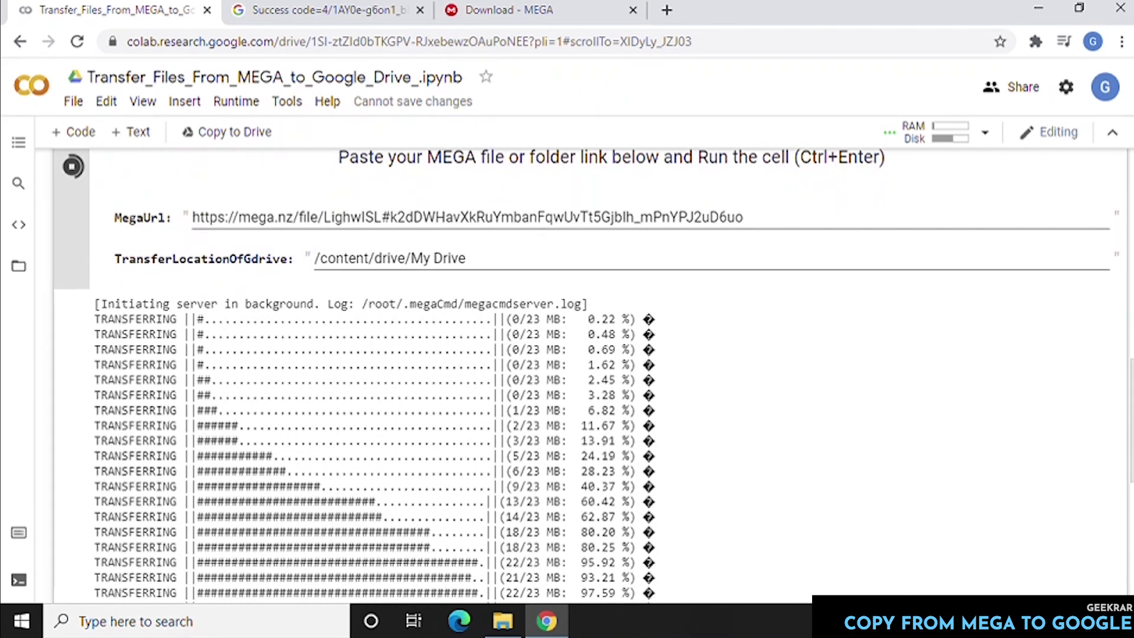
scroll(582, 376, down, 6)
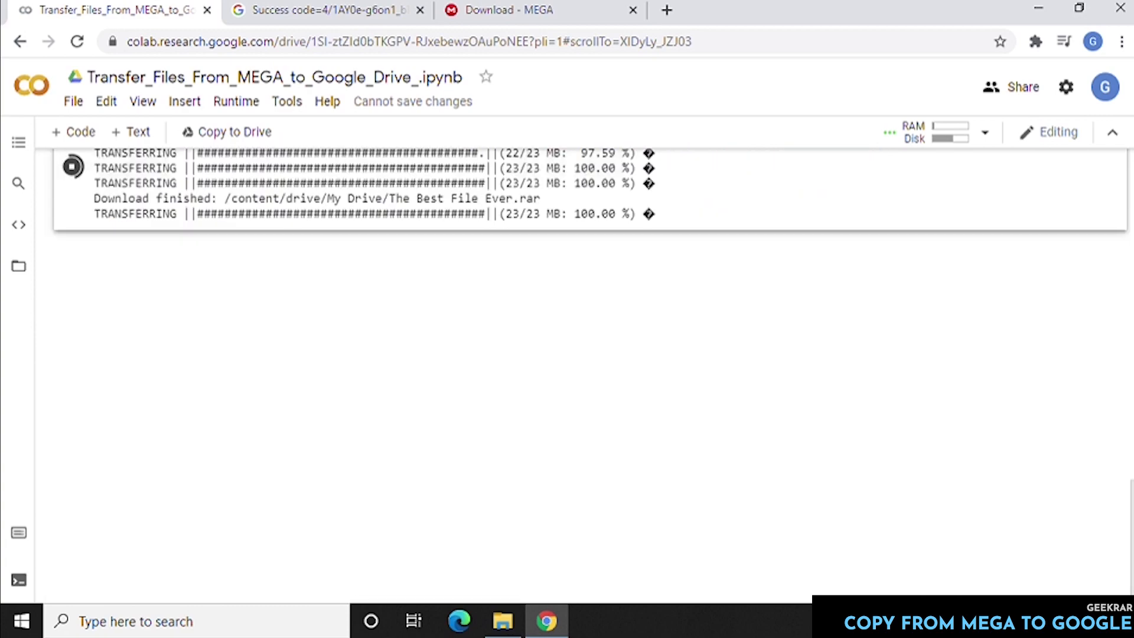
scroll(582, 376, up, 4)
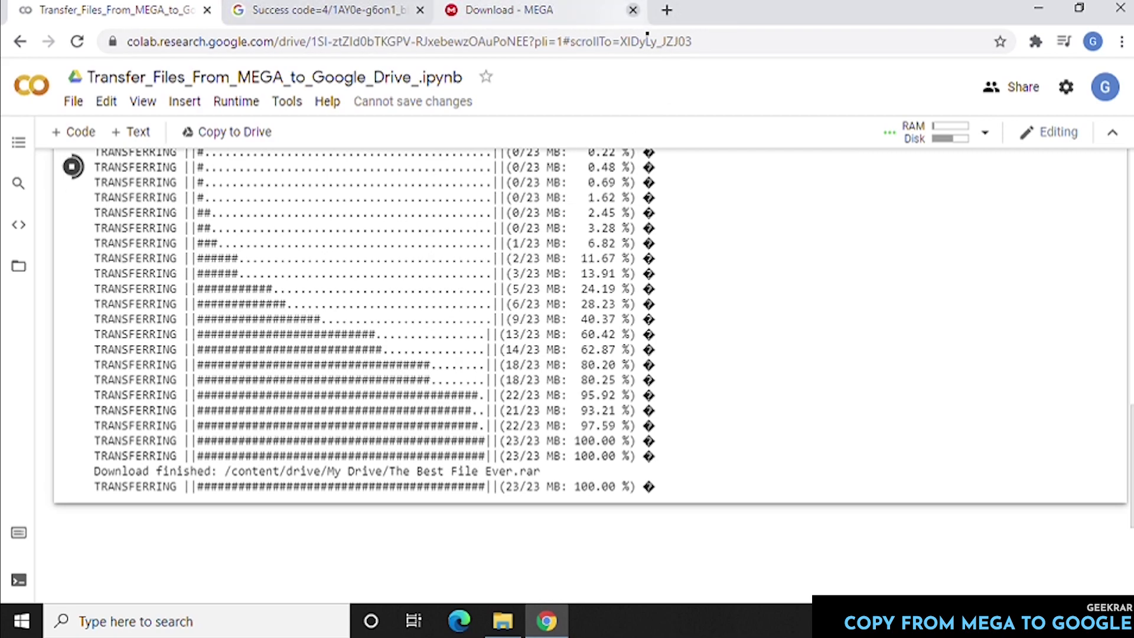
- Open Google Drive in a new browser tab and select The Best File Ever.rar in My Drive
click(667, 10)
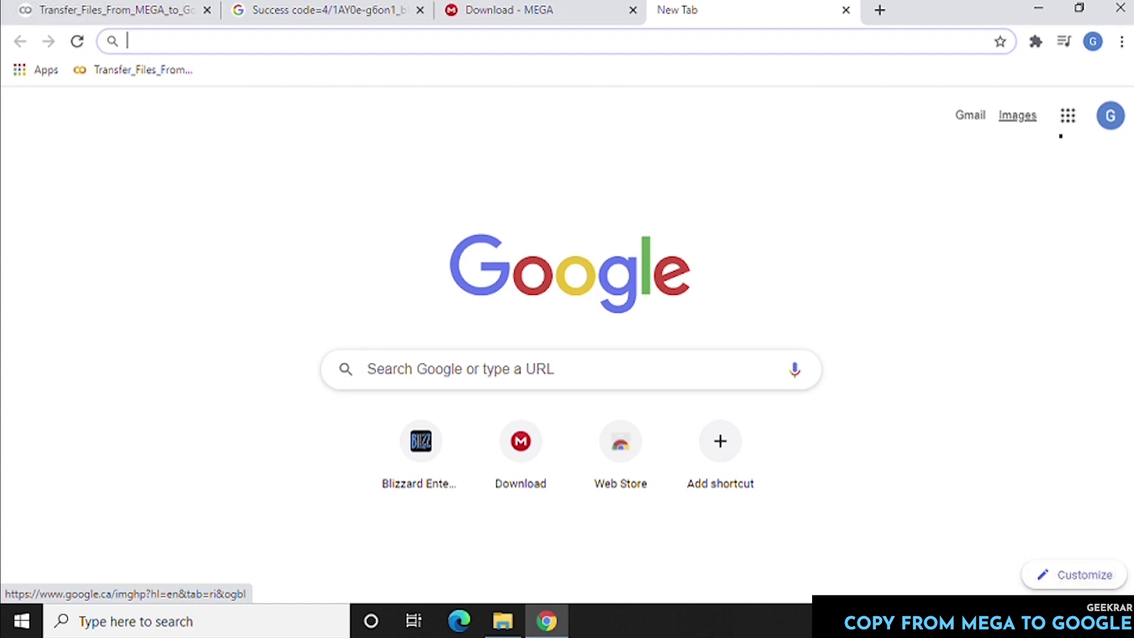
click(1072, 121)
click(905, 451)
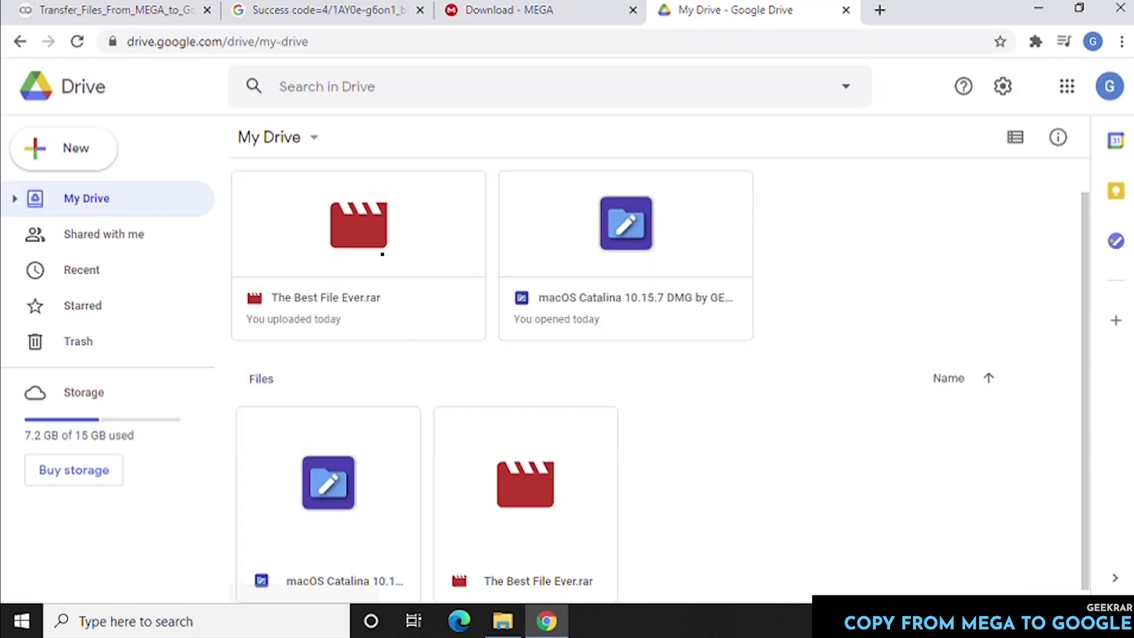
click(382, 254)
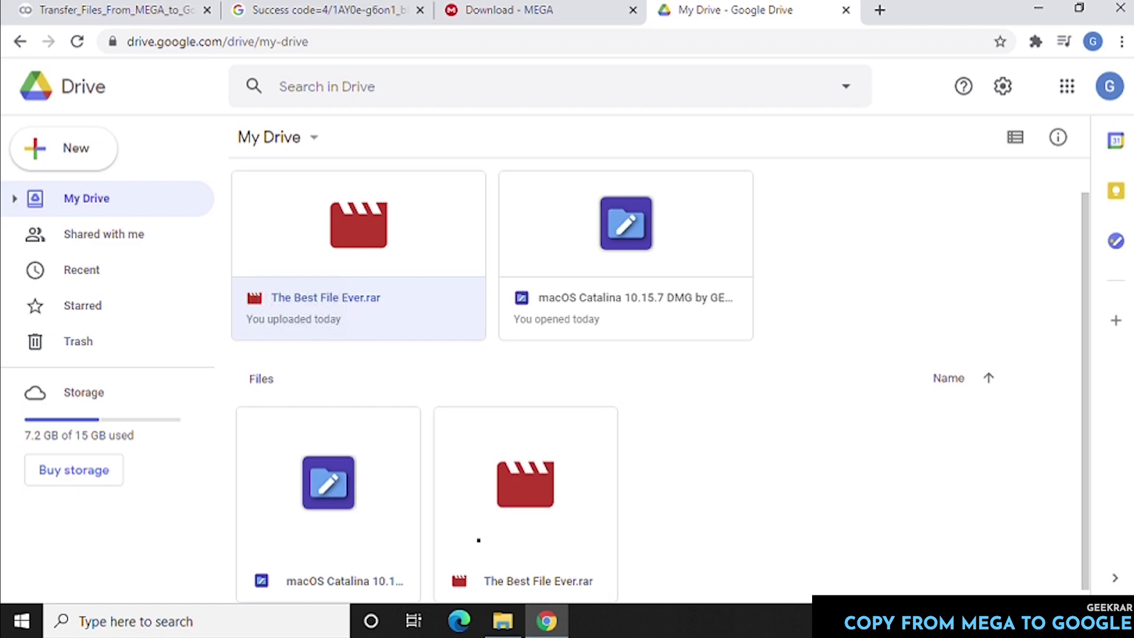
- Compare the file on the MEGA download page with its Google Drive copy, and return to the transfer notebook
click(472, 11)
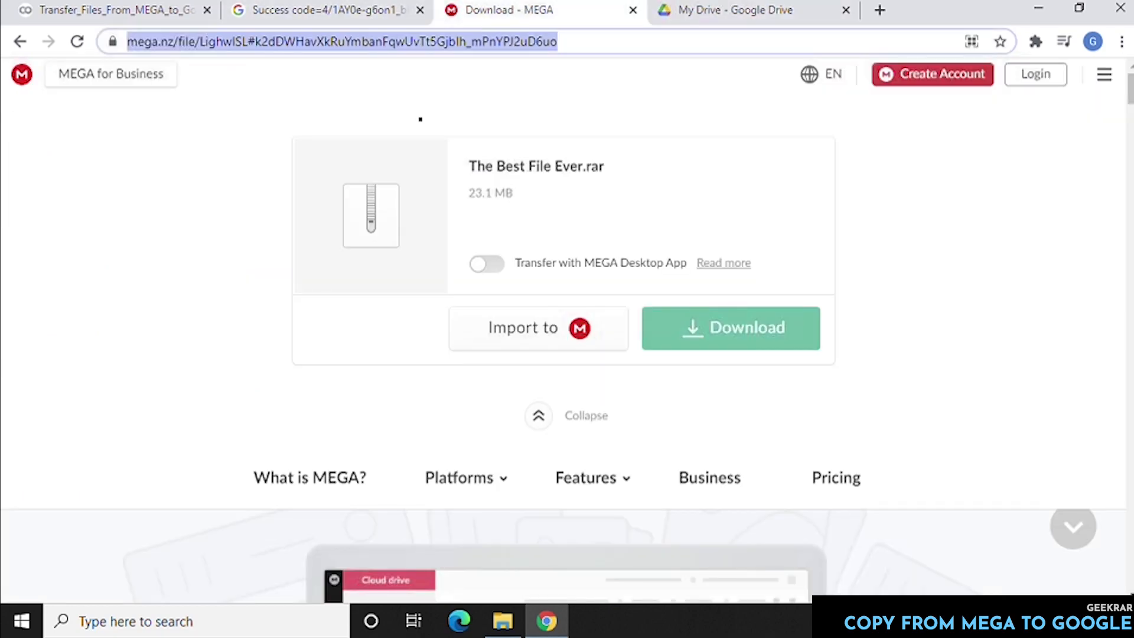
click(730, 14)
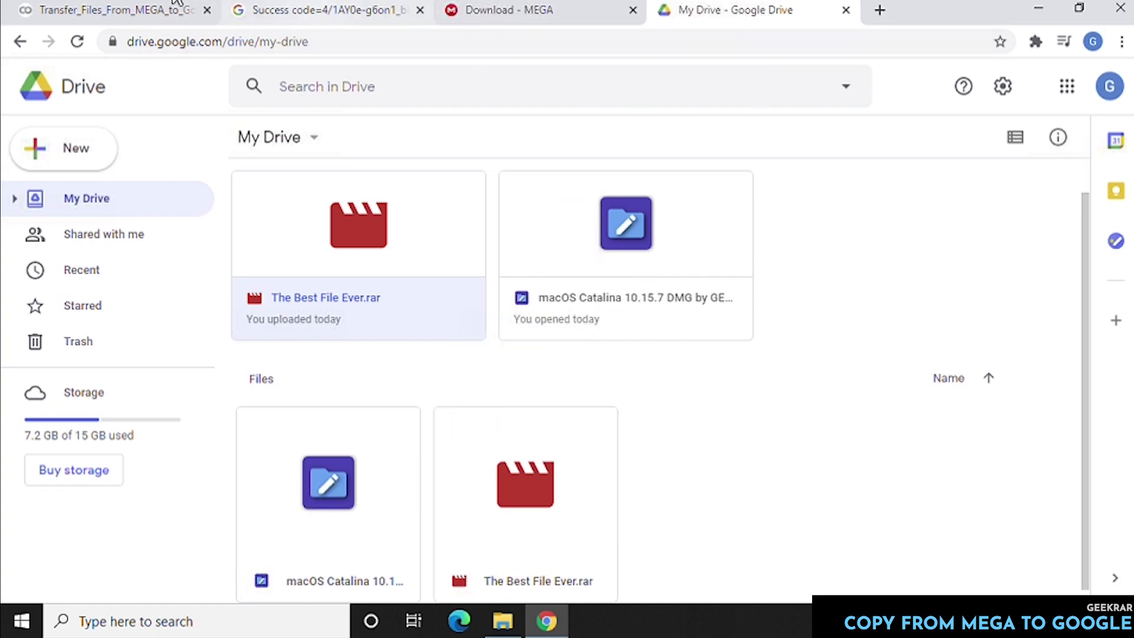
click(142, 22)
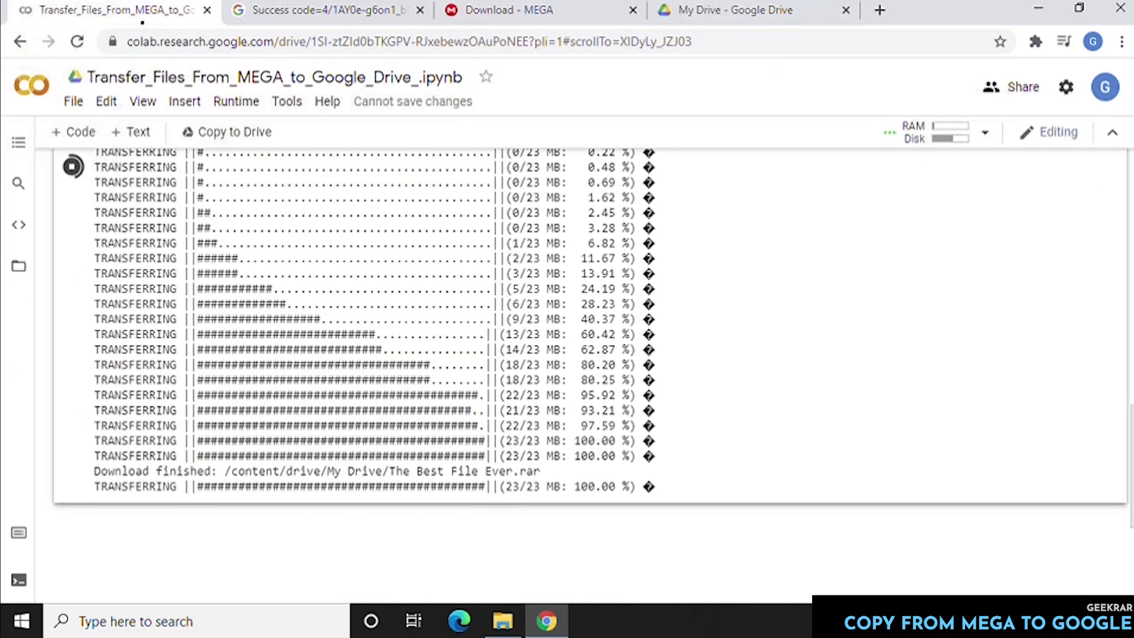